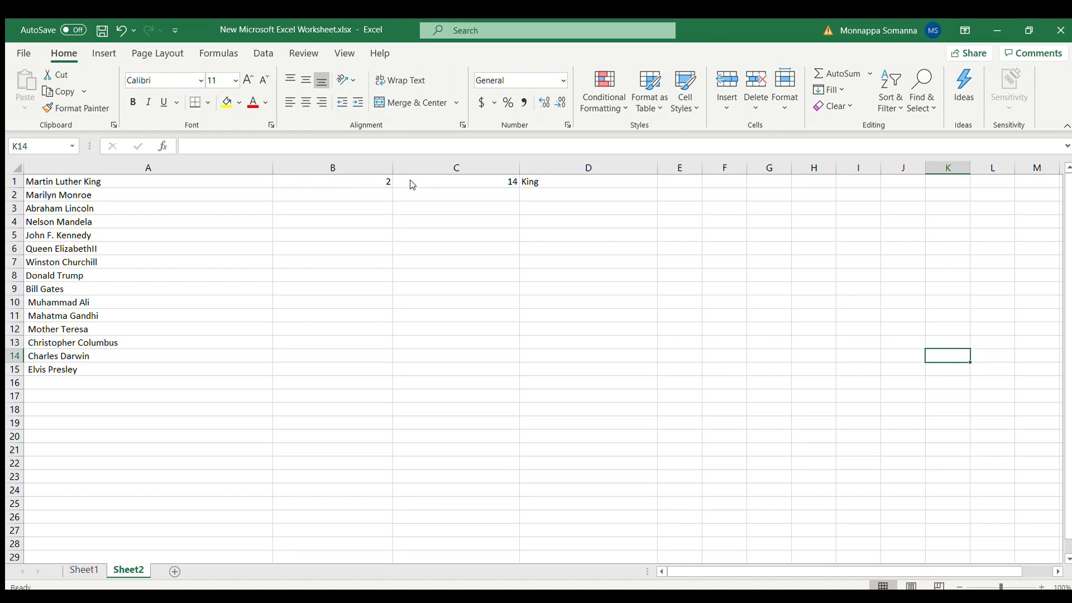
Step: Inspect the space-count formula in B1 and the full name in A1
click(750, 449)
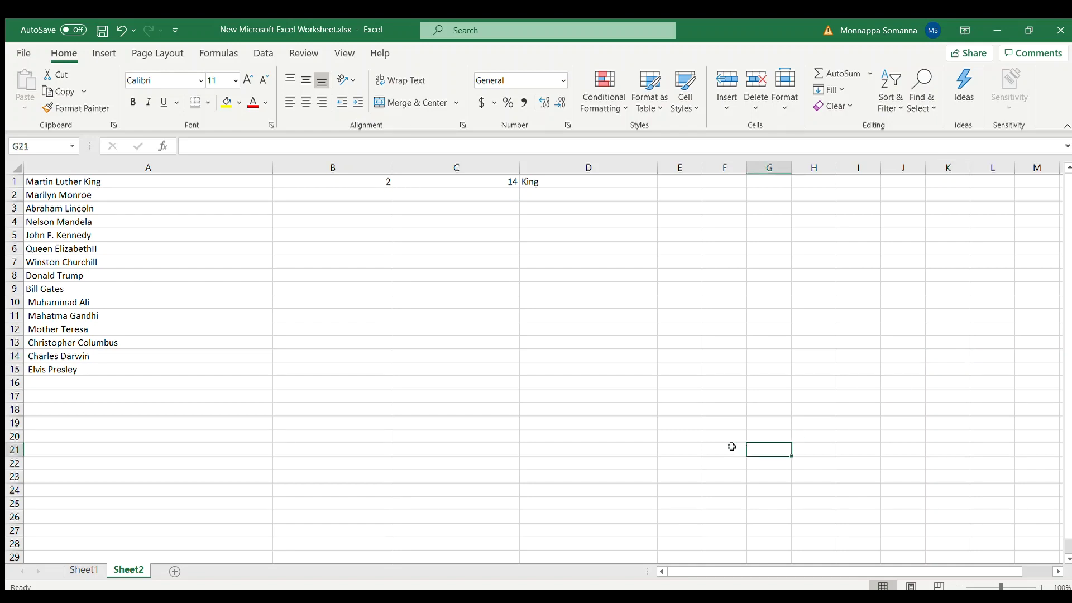
click(326, 186)
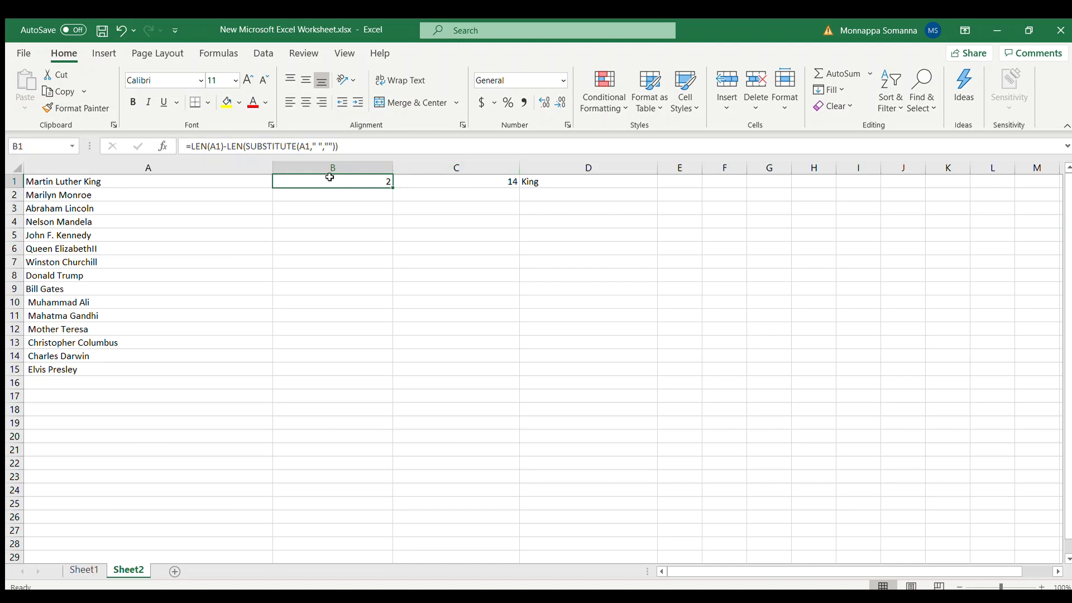
click(99, 182)
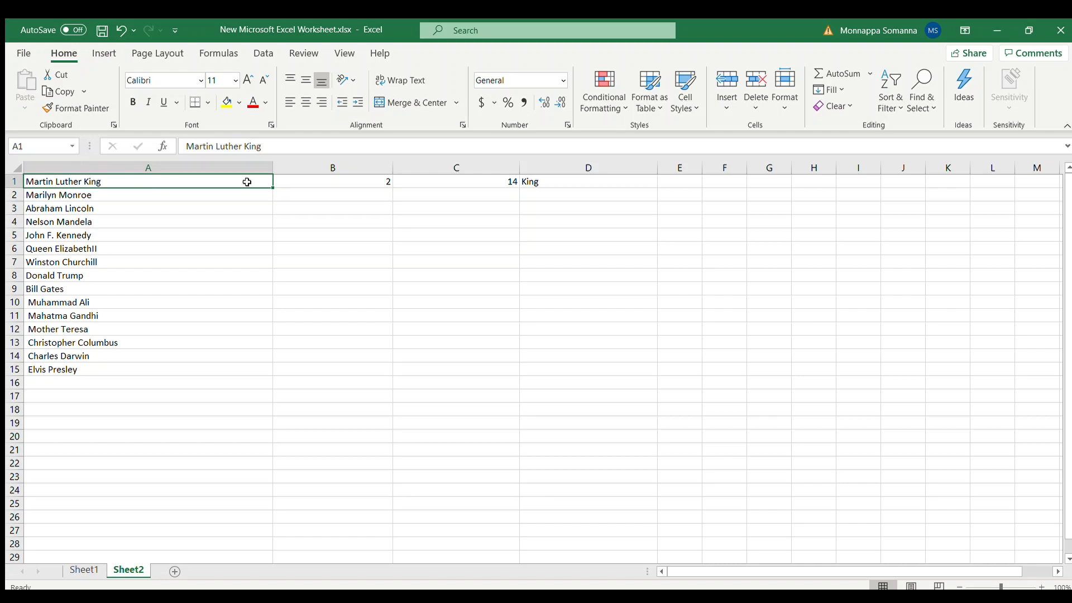
Step: Walk through B1's LEN/SUBSTITUTE space-count formula part by part, then commit it unchanged
click(283, 182)
double_click(284, 182)
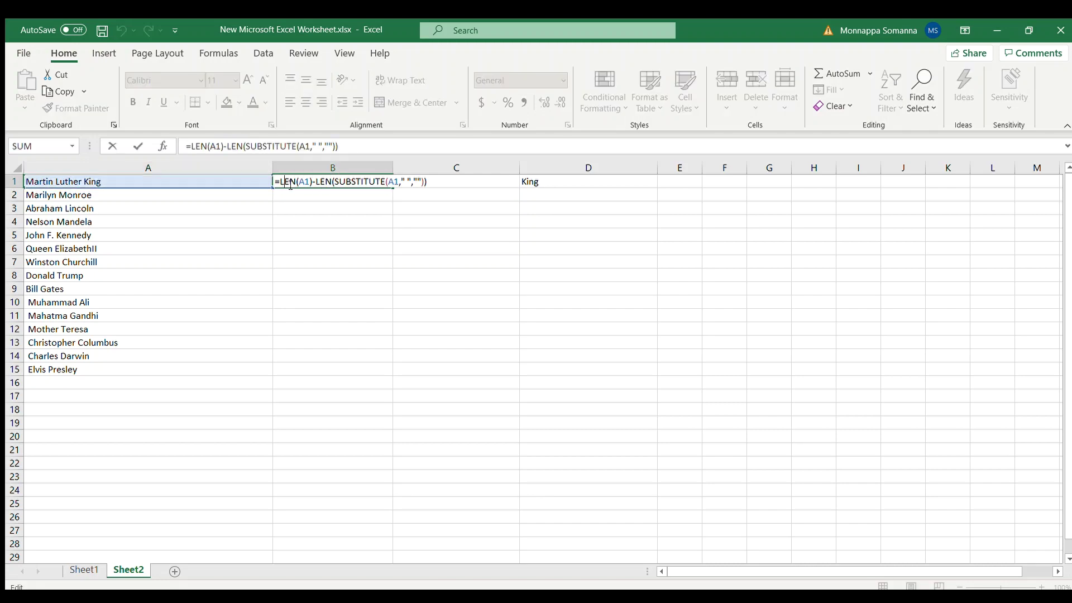
click(288, 183)
double_click(358, 183)
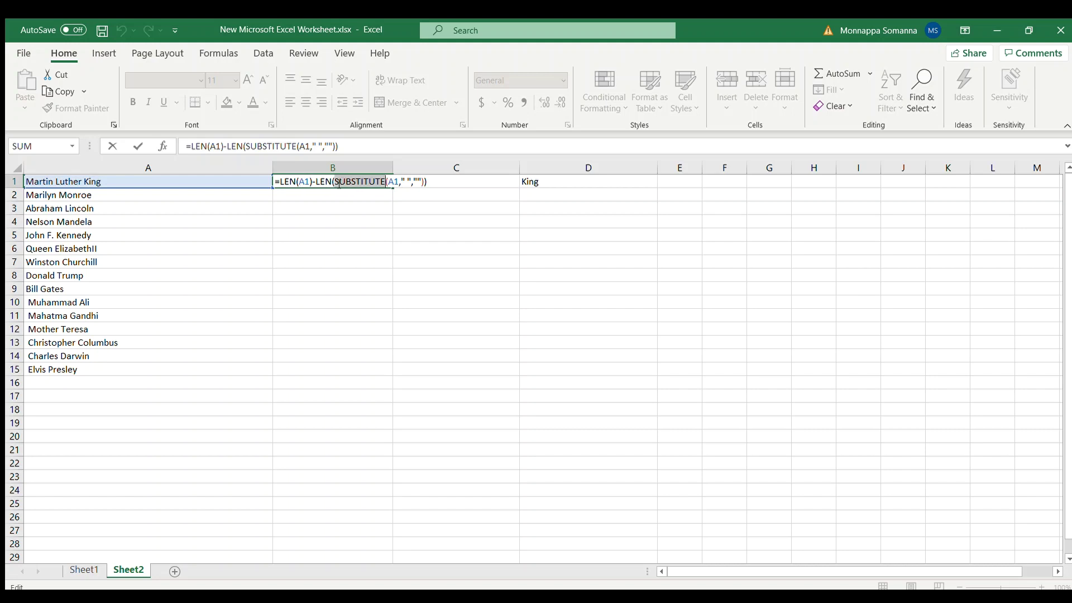
click(406, 183)
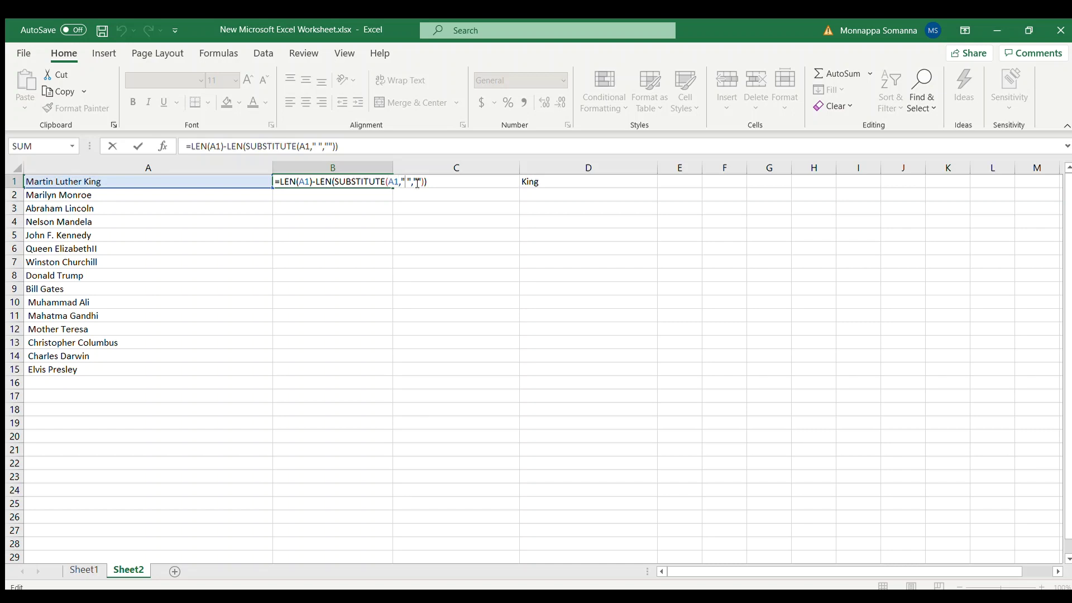
triple_click(418, 183)
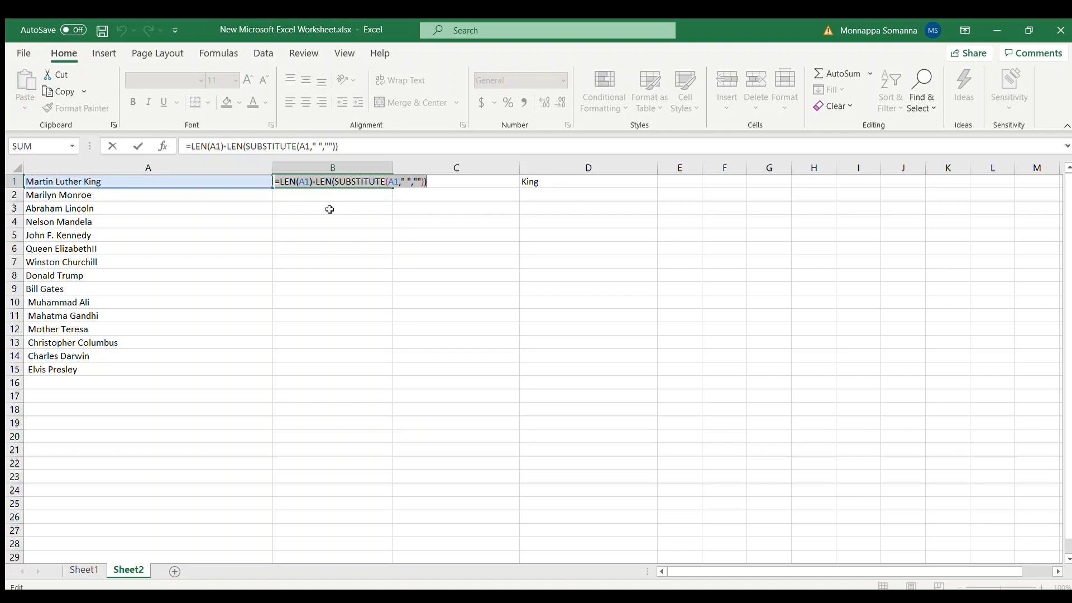
click(326, 200)
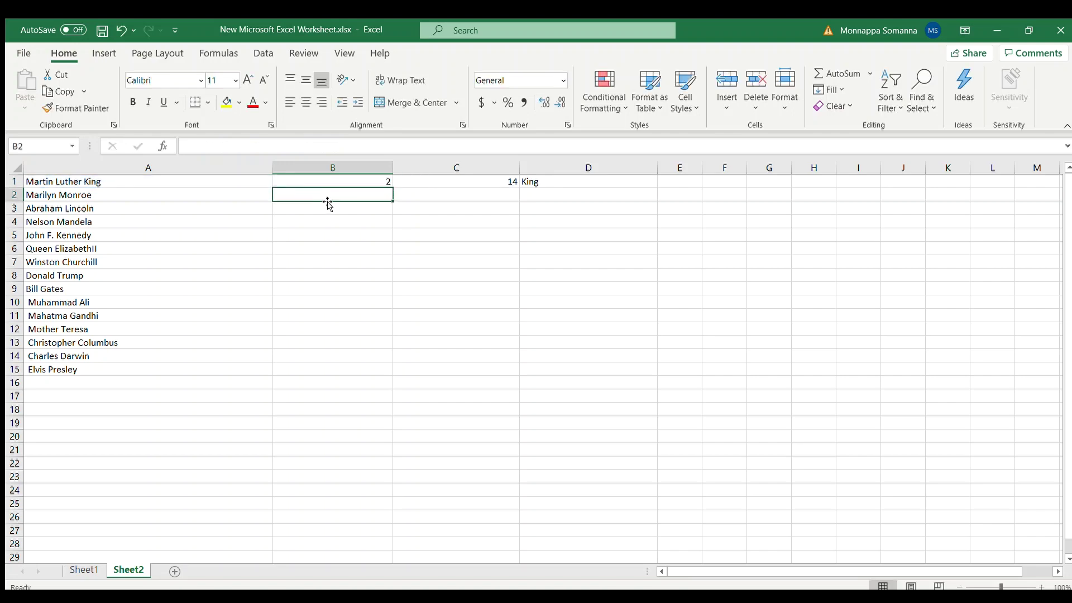
click(327, 183)
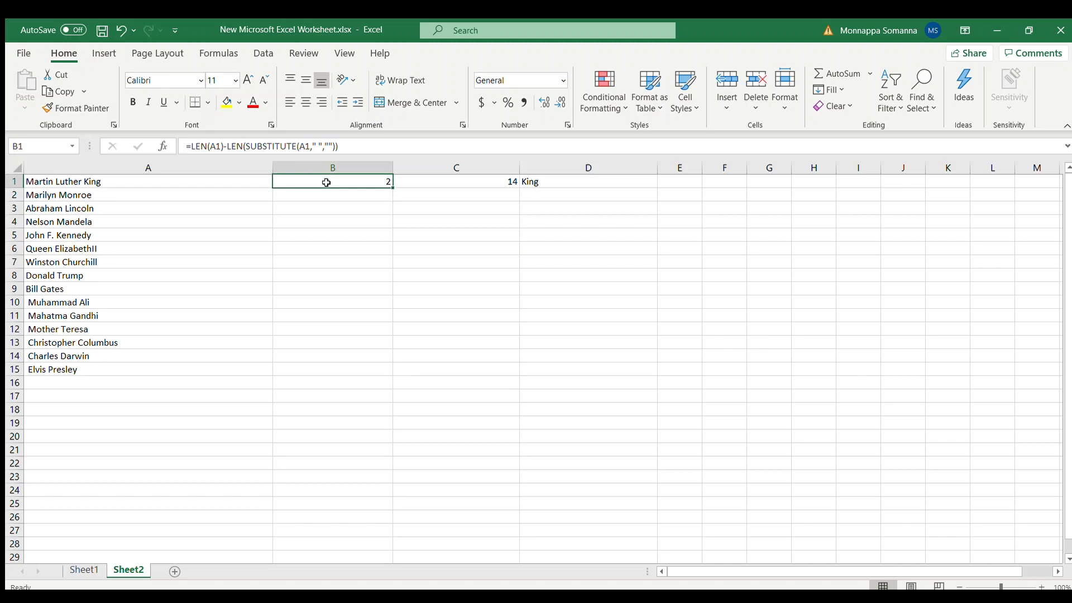
Step: Examine C1's FIND formula, highlighting the # marker and the B1 occurrence argument, leaving it unchanged
click(429, 184)
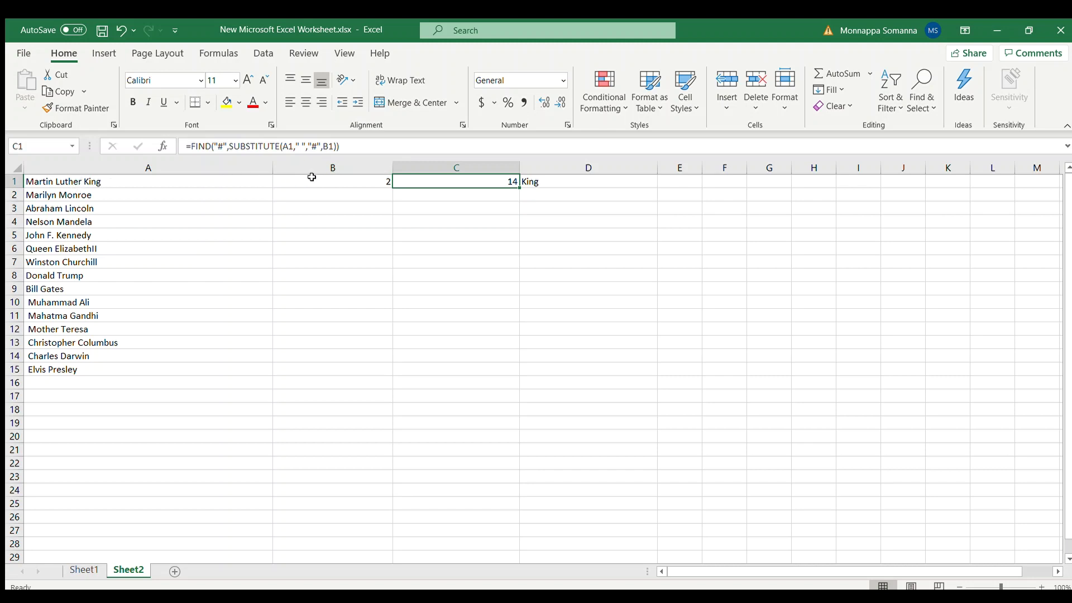
click(333, 180)
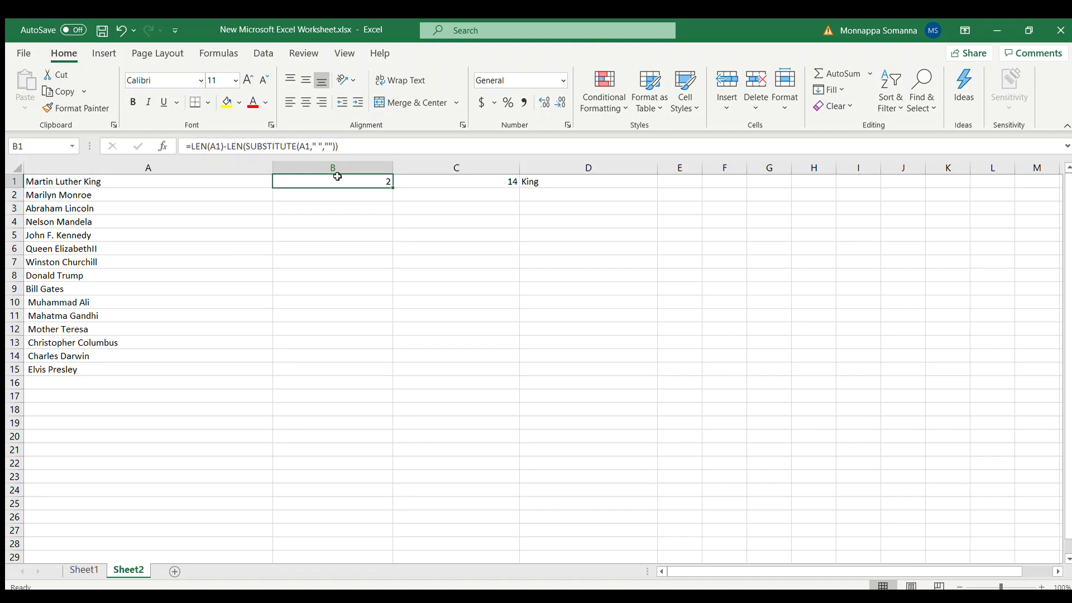
double_click(415, 178)
double_click(220, 146)
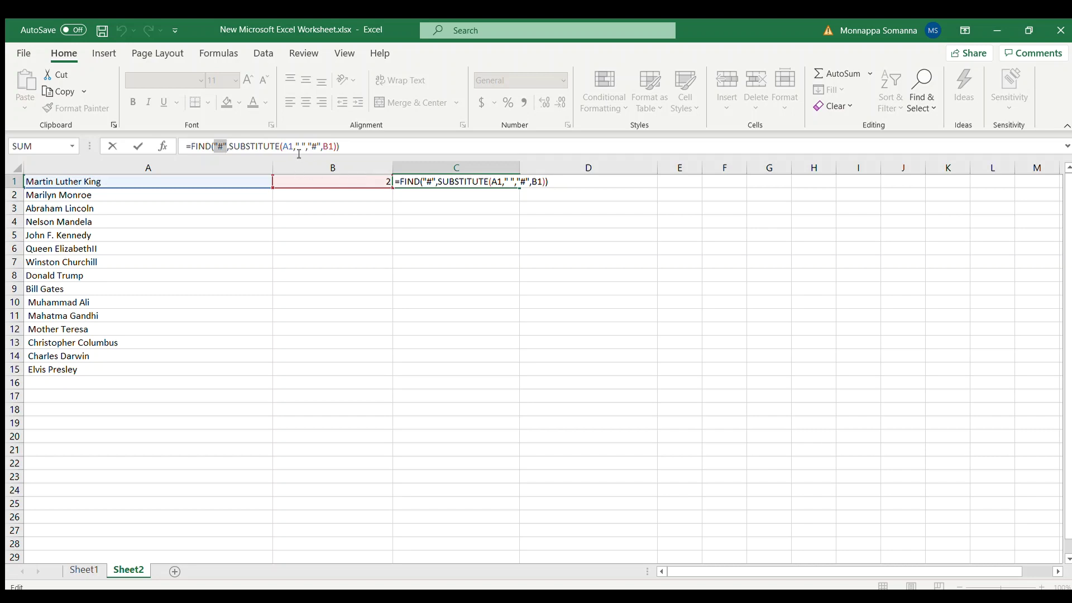
double_click(330, 147)
key(Return)
double_click(416, 183)
key(Return)
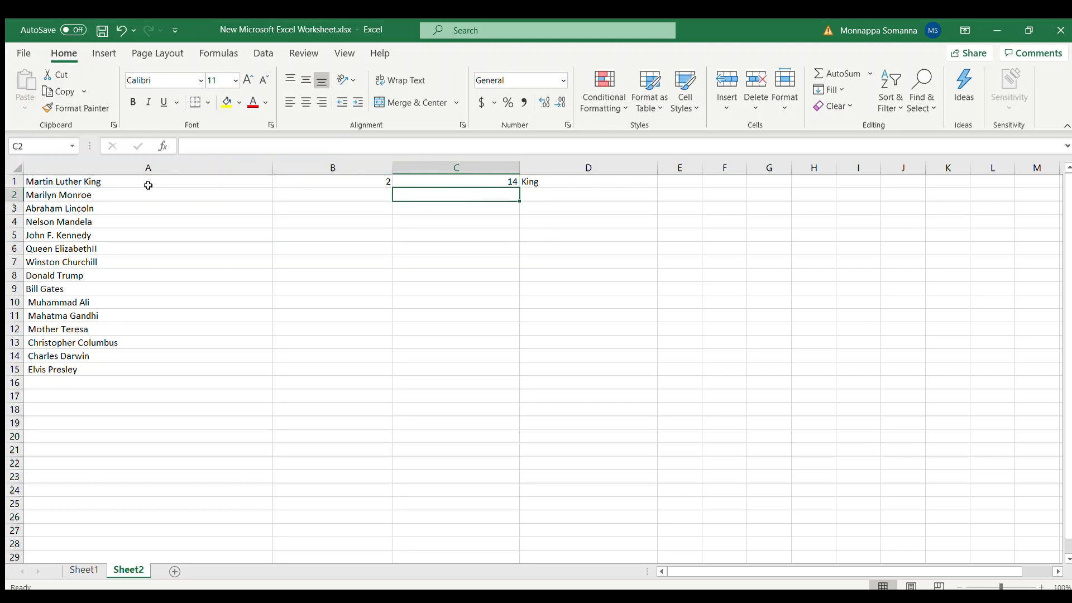
double_click(500, 181)
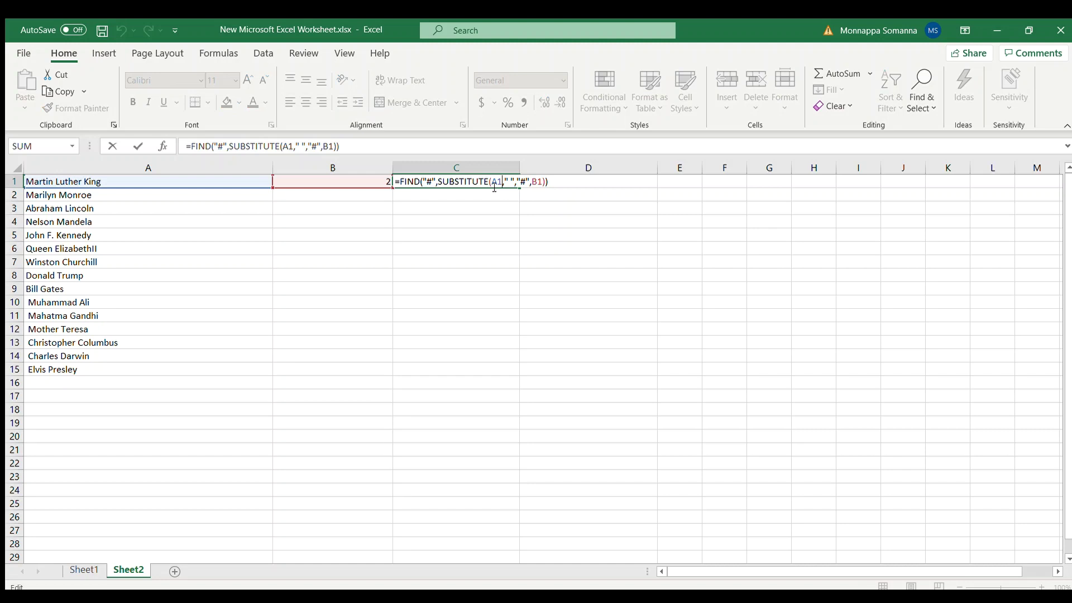
key(Return)
Step: Review D1's MID formula, highlighting its A1 text and C1 start-position arguments
click(547, 178)
double_click(550, 180)
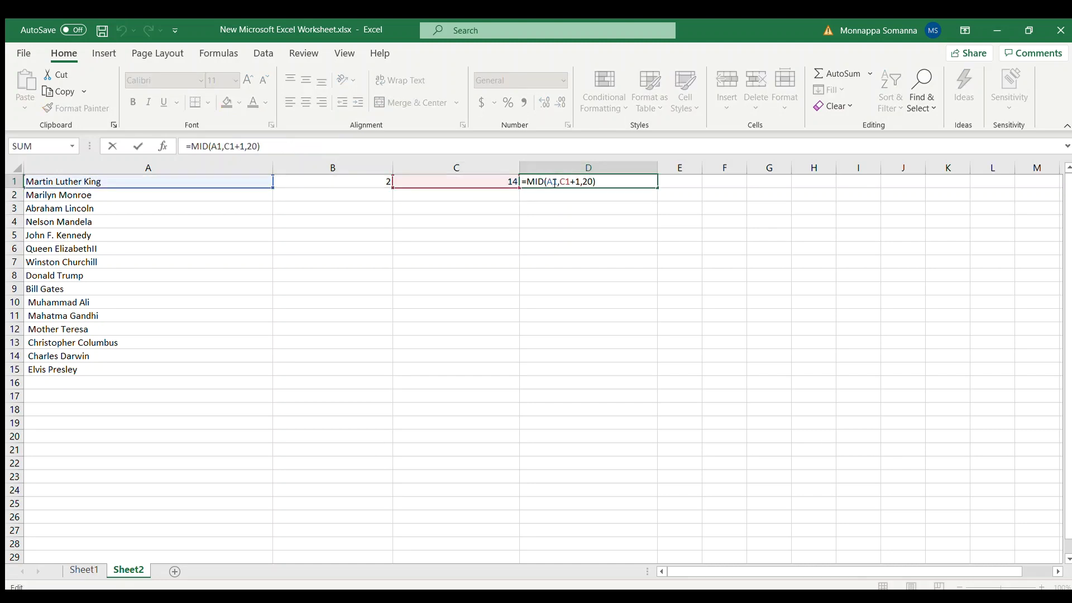
key(Return)
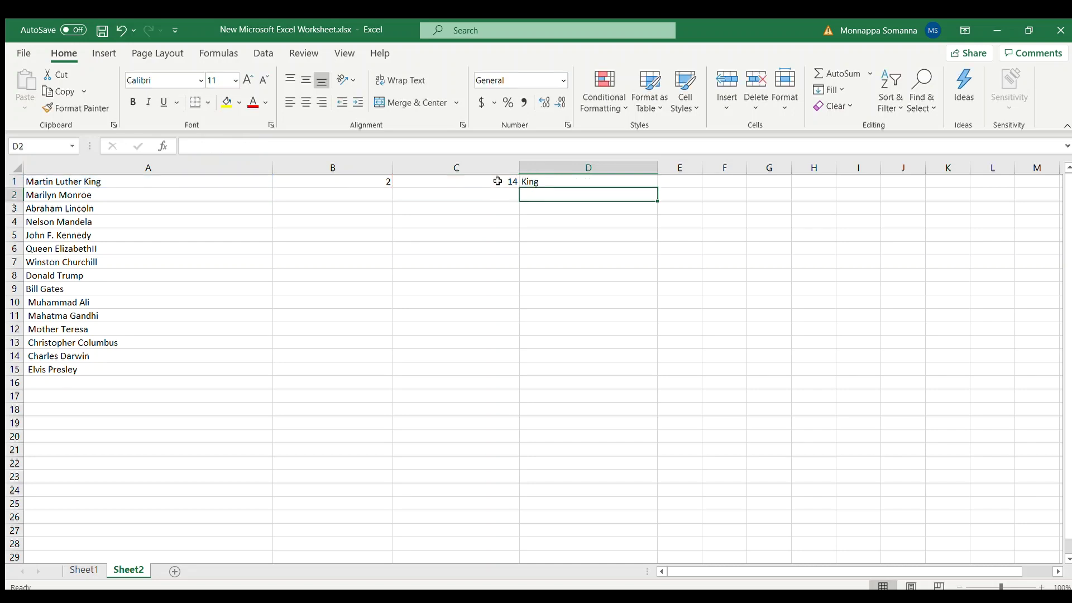
double_click(563, 180)
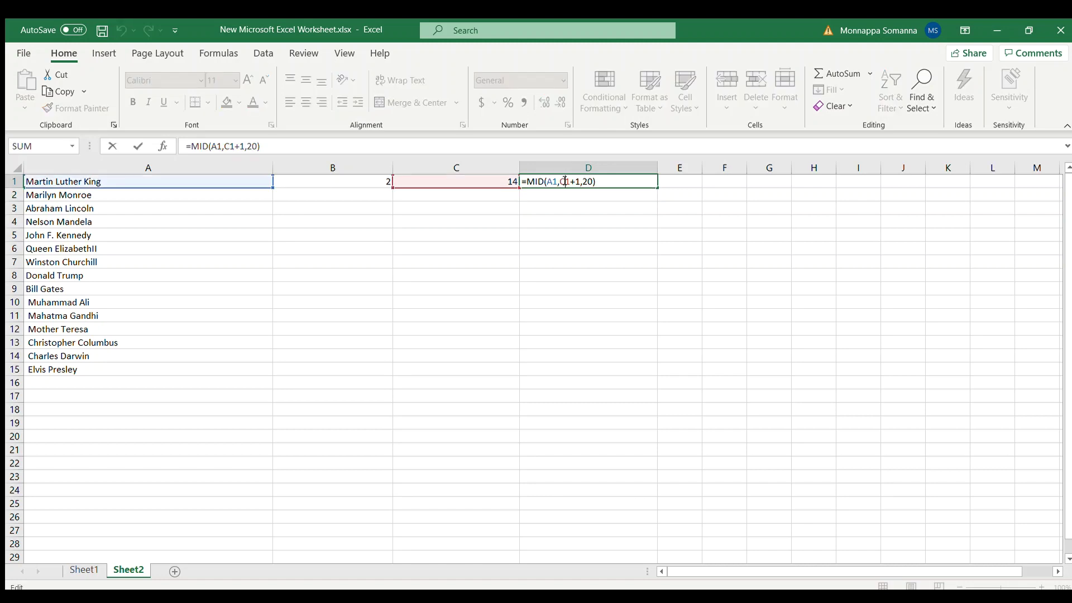
double_click(550, 182)
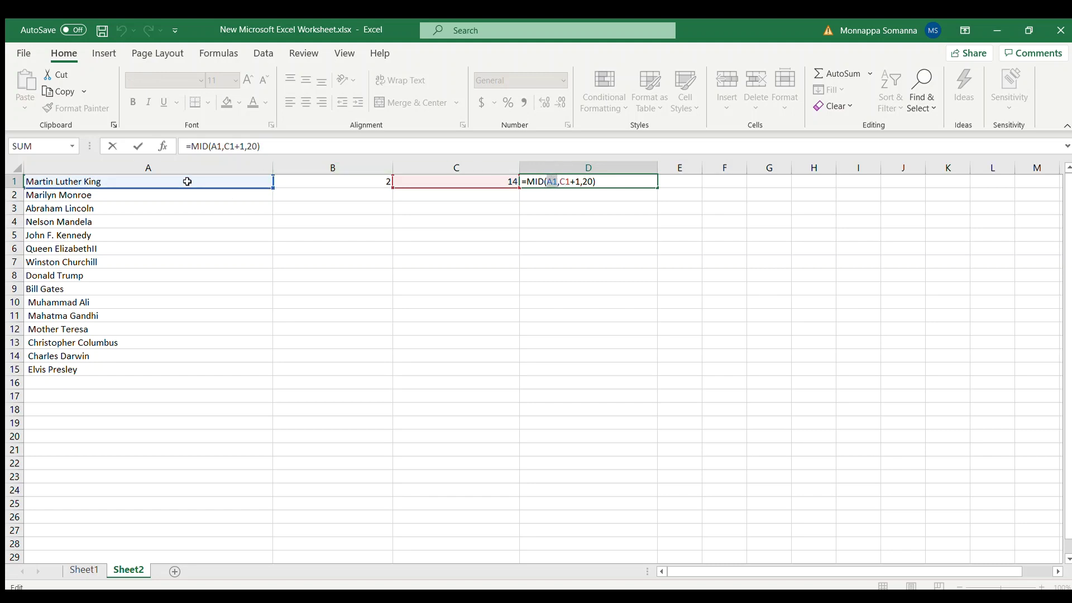
double_click(566, 183)
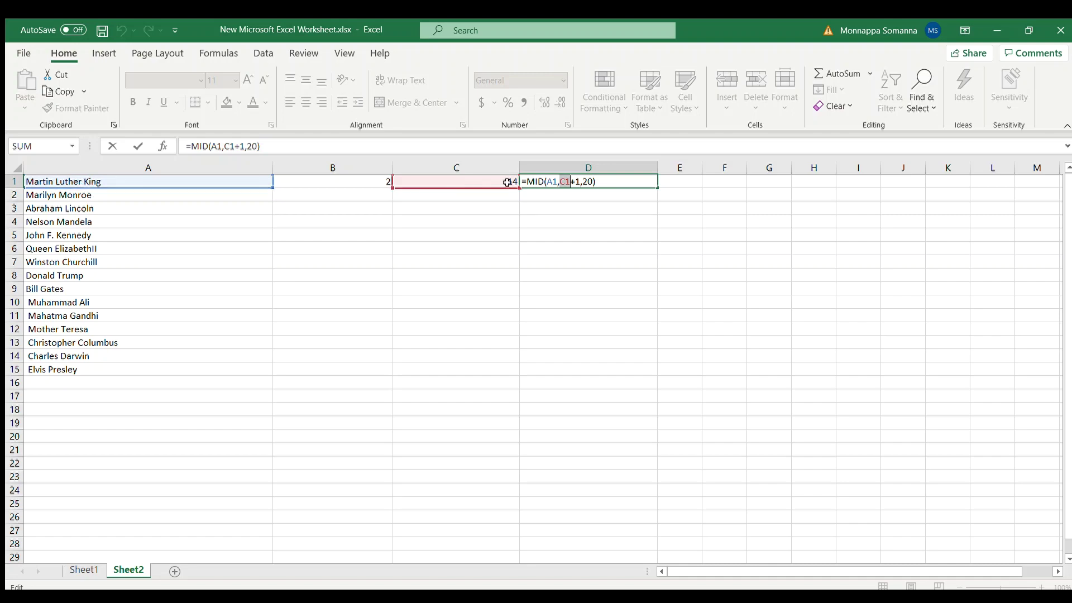
Step: Replace the MID character count 20 with 100 in D1
click(578, 182)
double_click(587, 183)
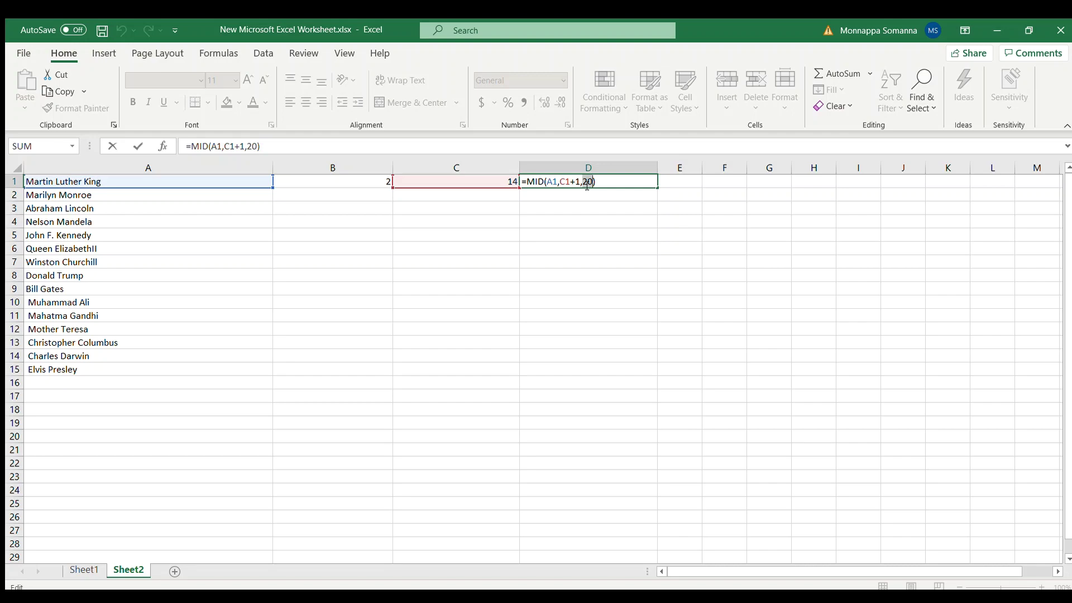
text(100)
key(Return)
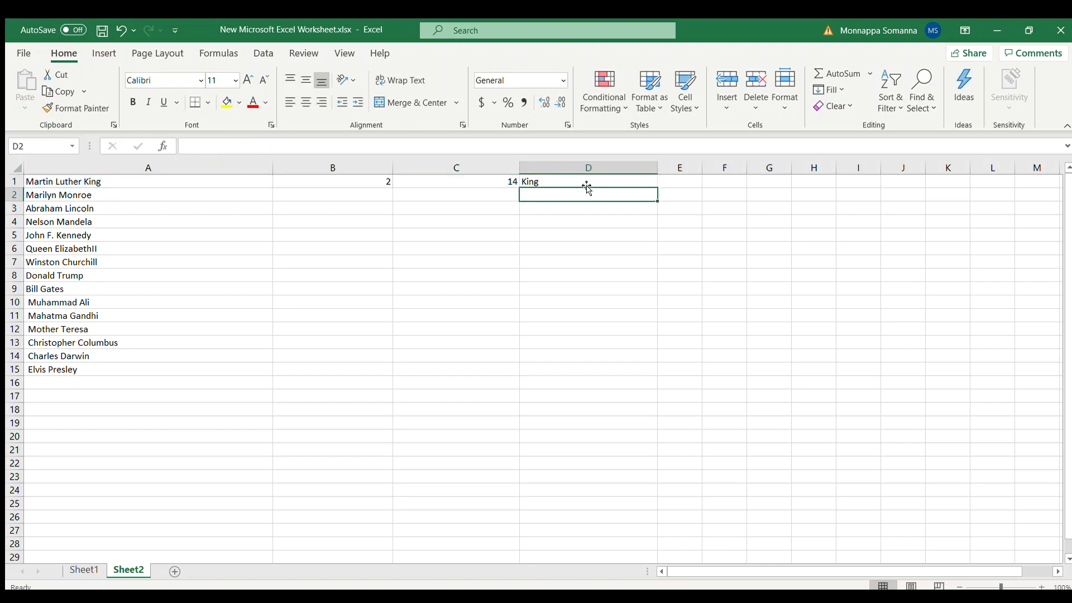
double_click(558, 181)
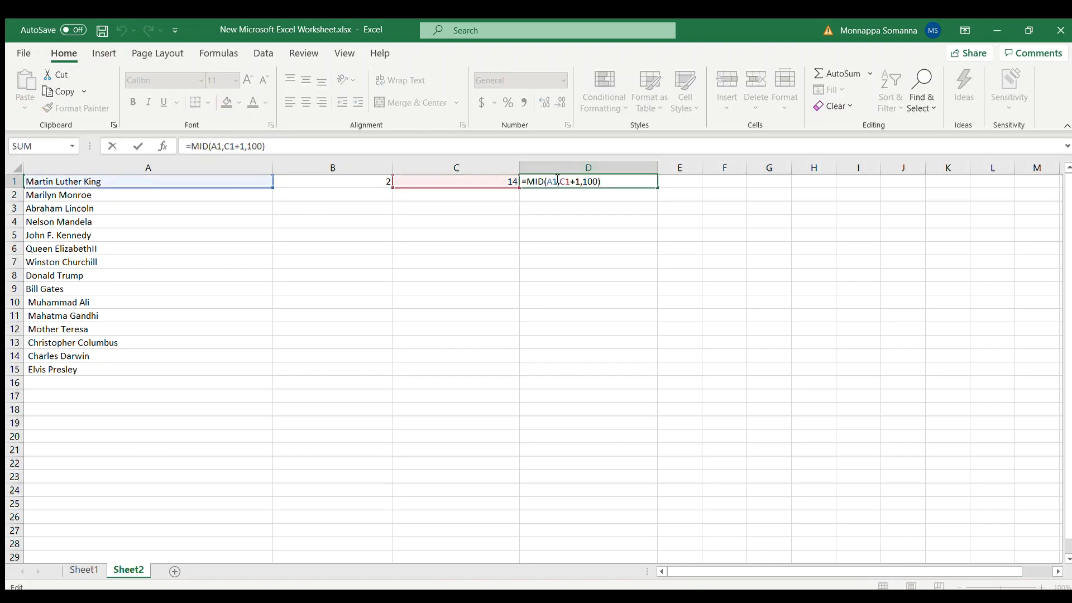
key(Return)
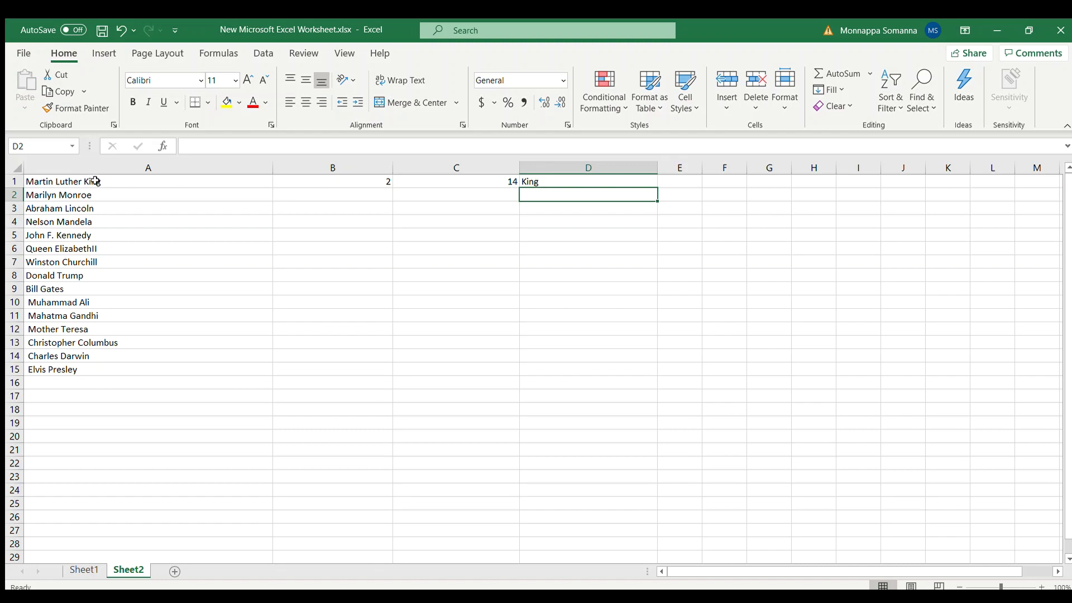
double_click(312, 181)
key(Return)
Step: Fill the B1:D1 formulas down to row 15 and check the Kennedy and Gandhi surnames
drag(562, 183, 344, 177)
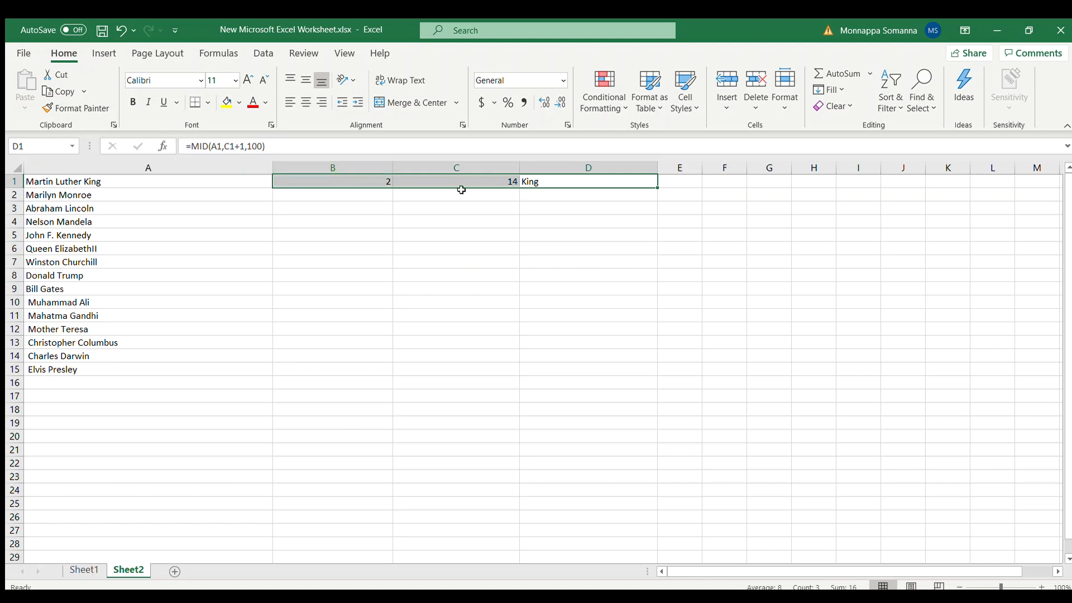
double_click(660, 186)
double_click(641, 232)
click(592, 312)
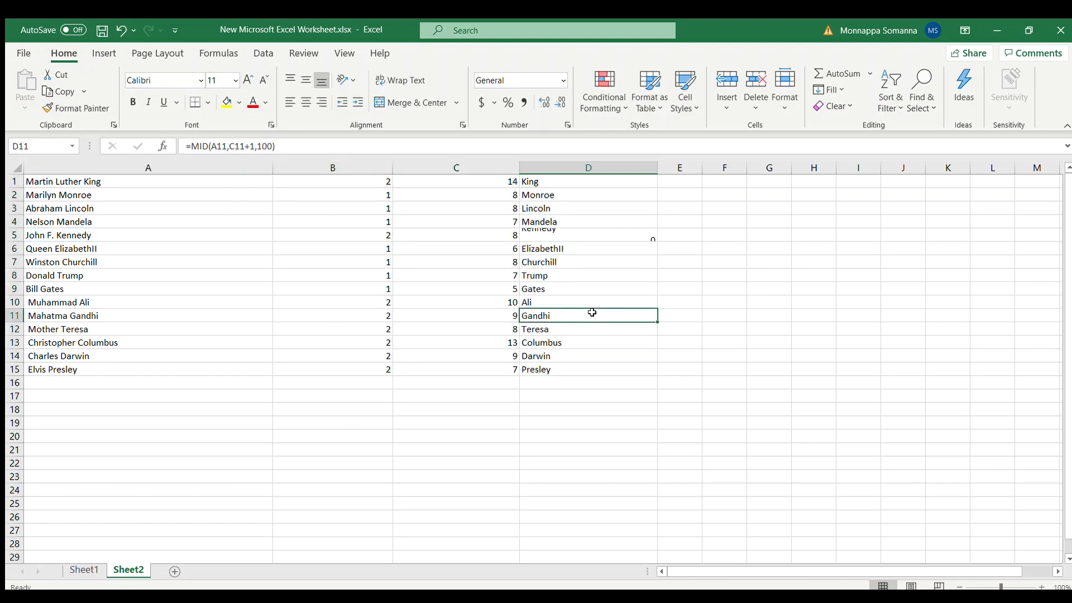